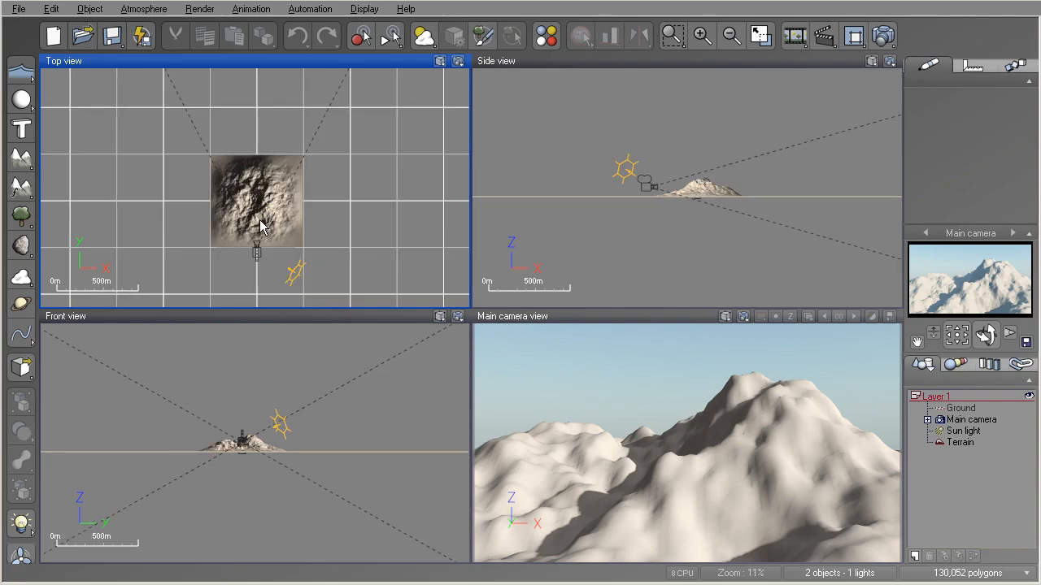
- Zoom in on the terrain in the top view and pan until the terrain is centered
scroll(261, 228, up, 5)
scroll(262, 220, down, 1)
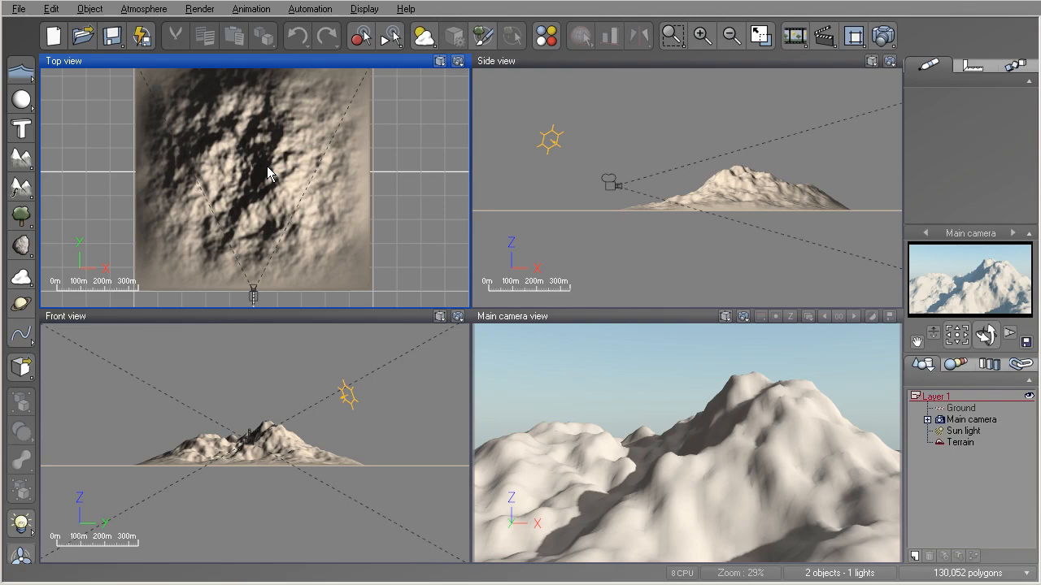
scroll(292, 197, up, 5)
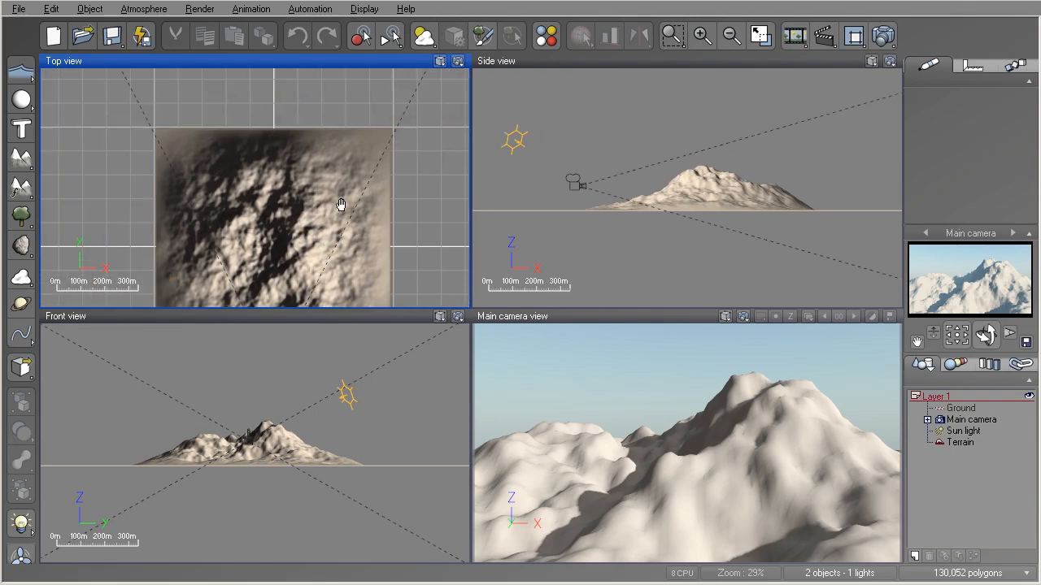
scroll(293, 198, down, 5)
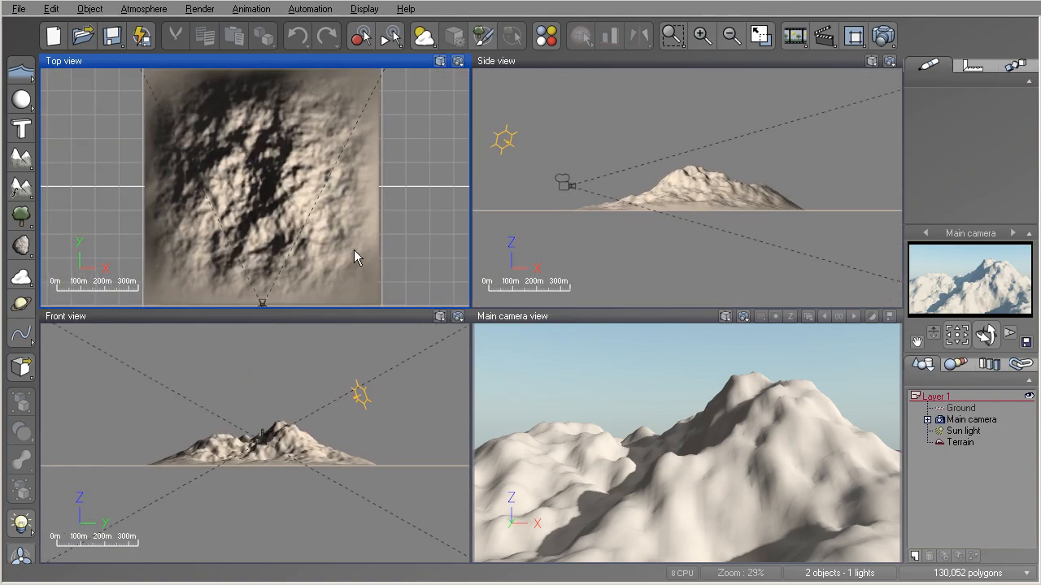
- Reposition and rotate the main camera so it looks down across the mountain from the terrain's lower-left corner
click(569, 374)
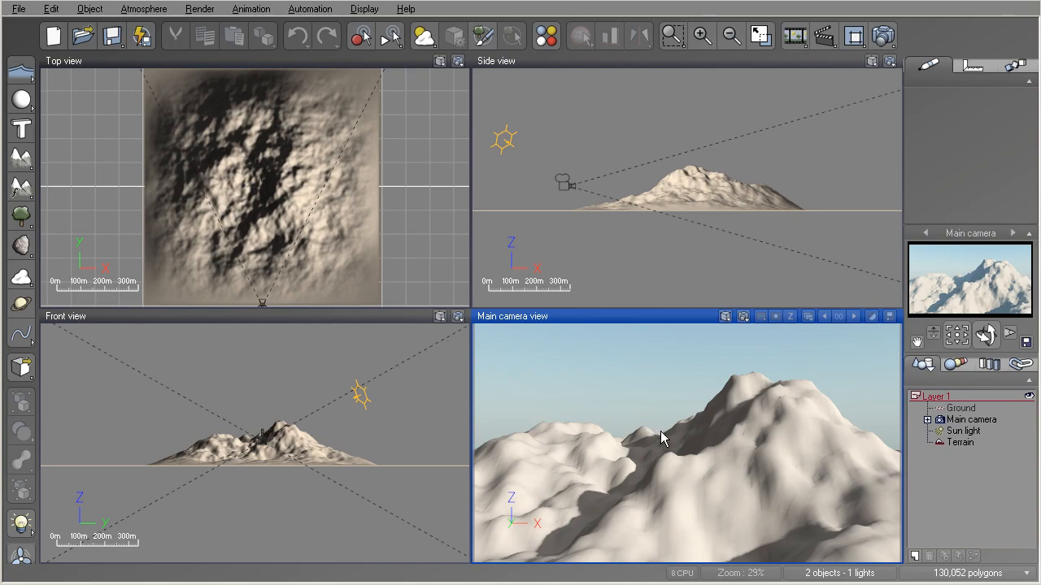
middle_drag(661, 432, 644, 444)
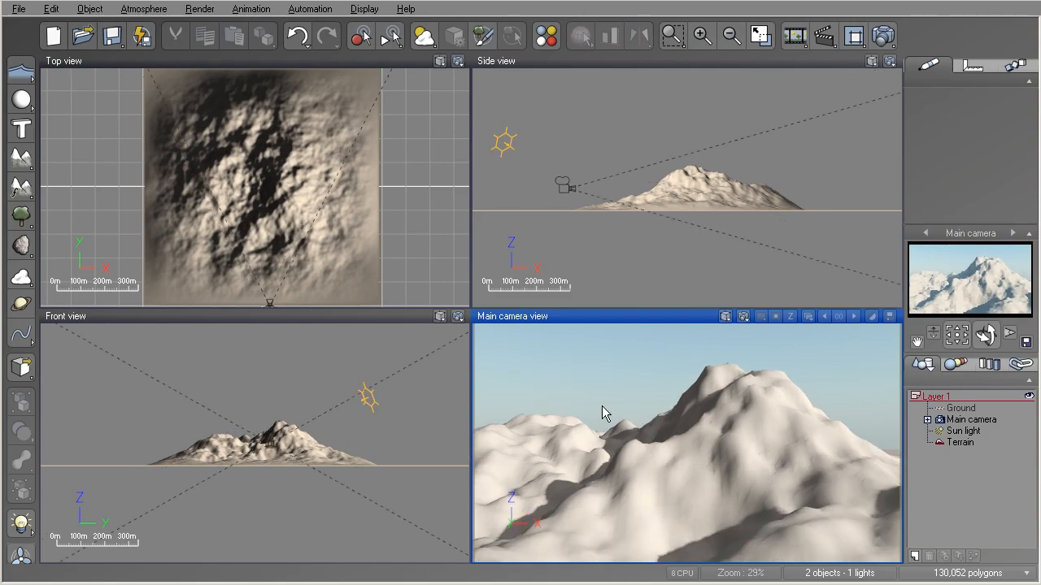
middle_drag(600, 405, 643, 425)
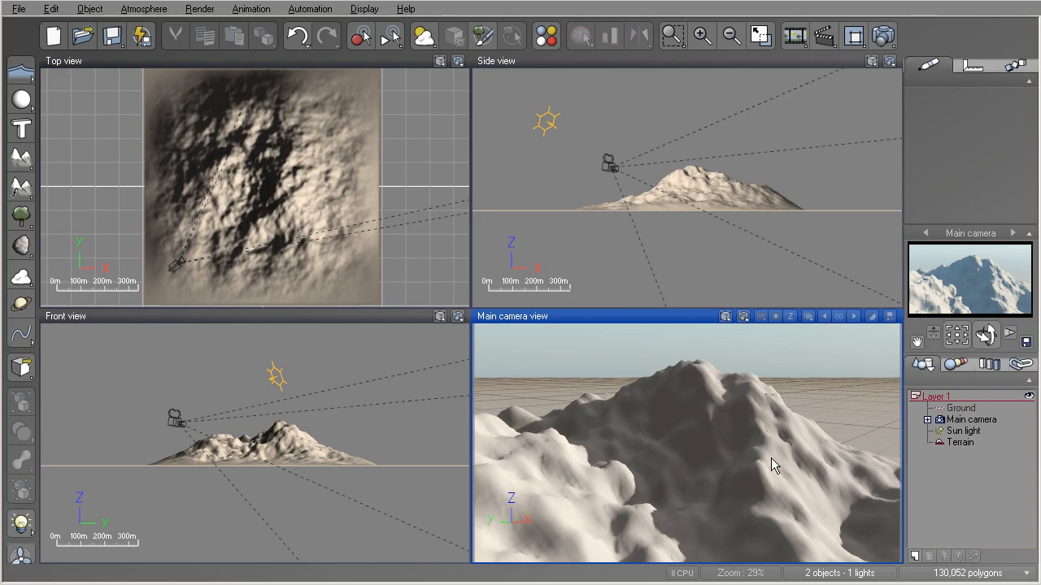
right_drag(682, 422, 672, 448)
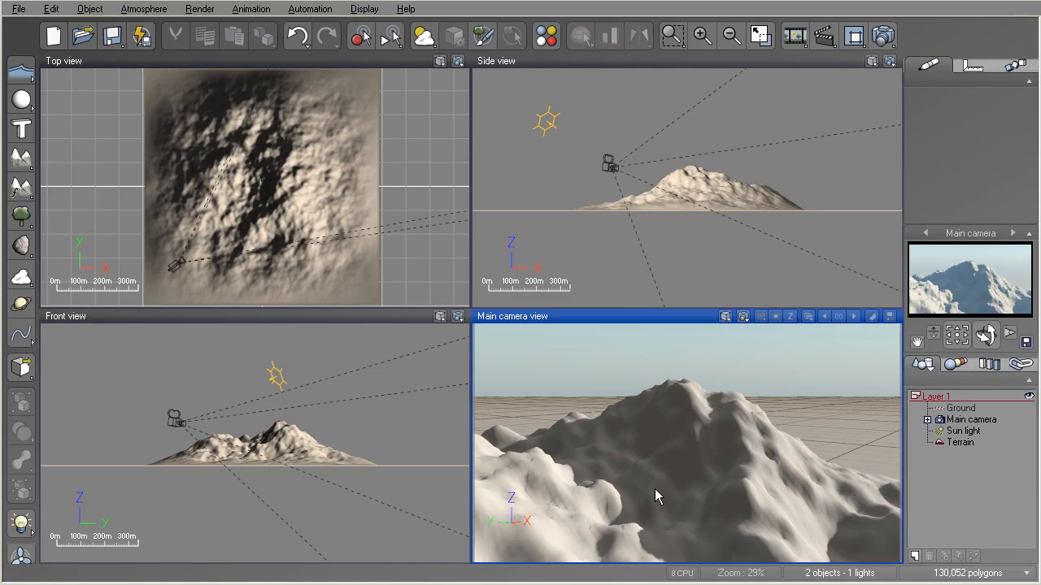
- Move the main camera in close to the mountainside and back out beyond the terrain's corner, framing the whole peak
key(ctrl+z)
key(ctrl+z)
key(ctrl+z)
key(ctrl+z)
key(ctrl+z)
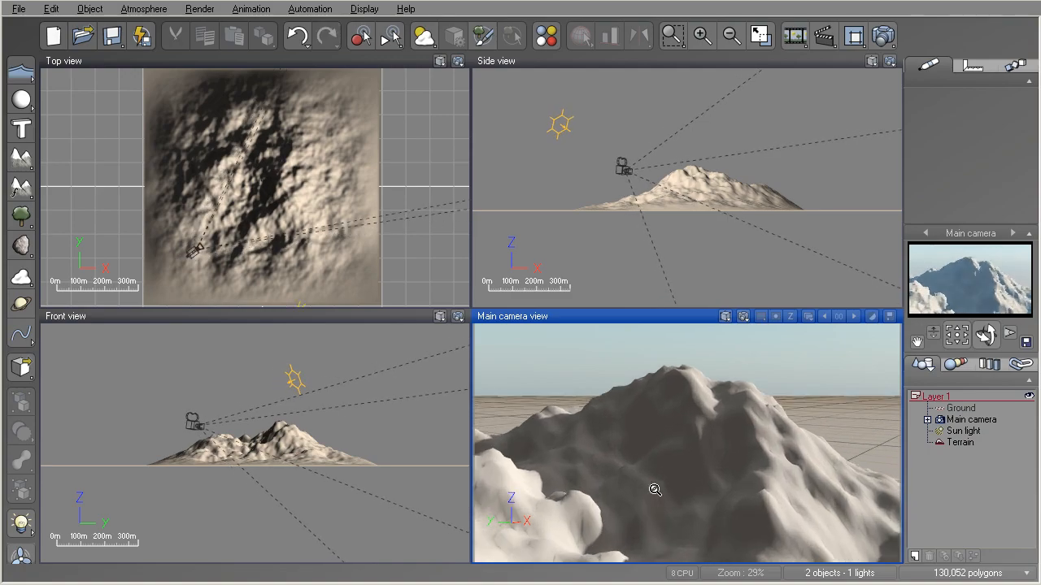
scroll(655, 490, up, 4)
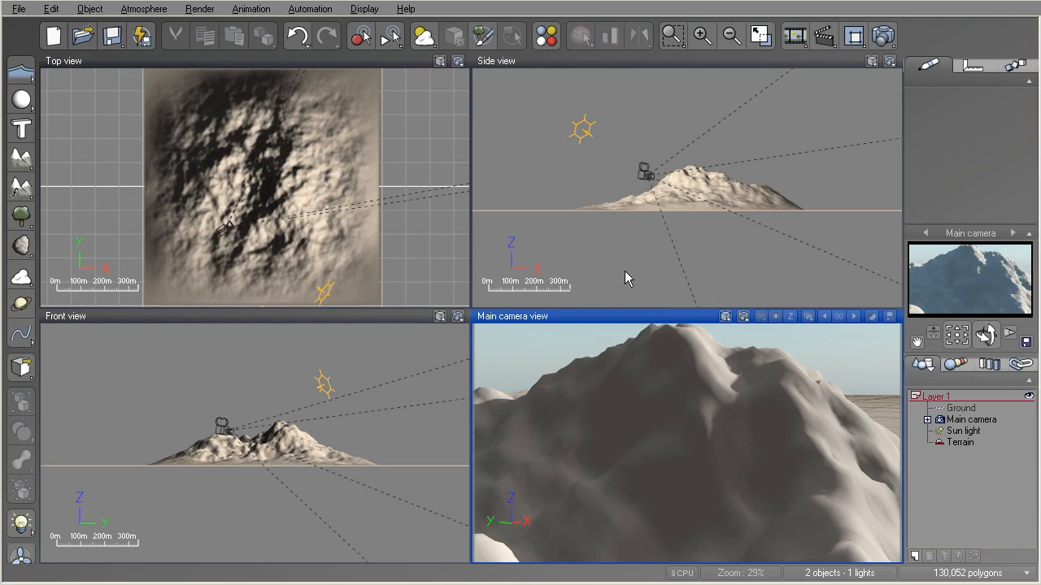
scroll(627, 444, up, 10)
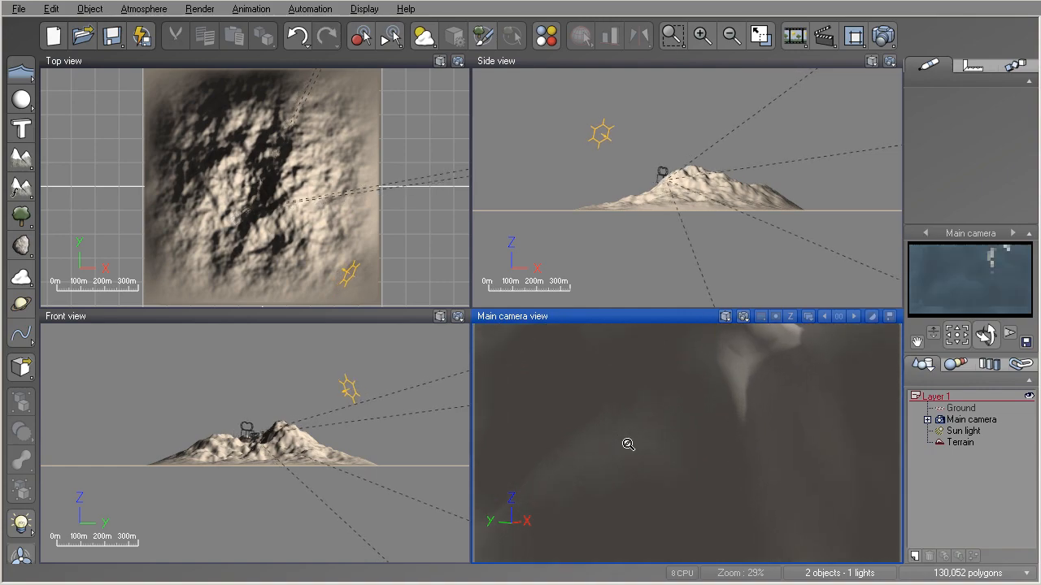
scroll(626, 447, up, 5)
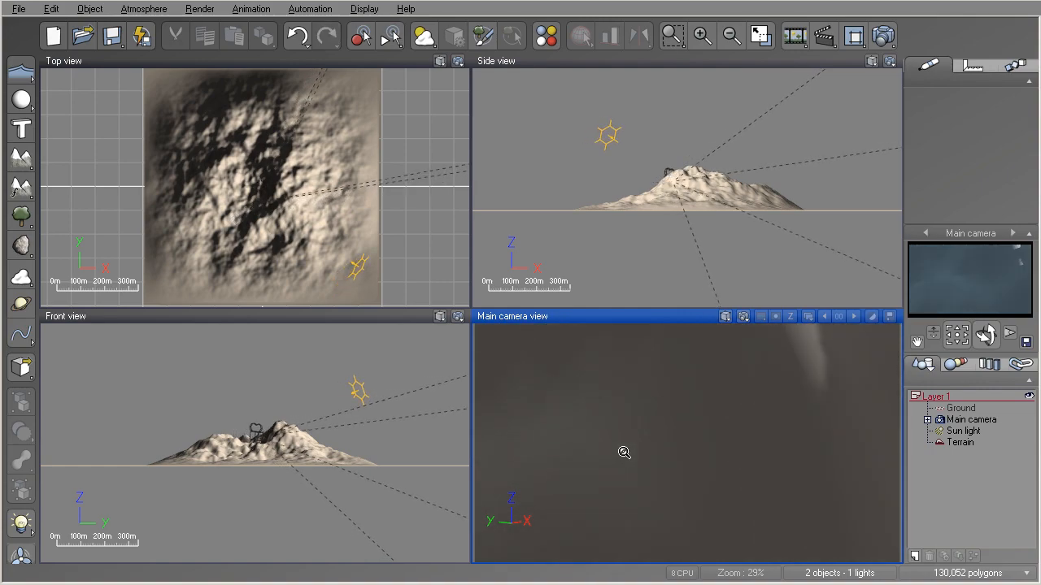
scroll(623, 452, down, 10)
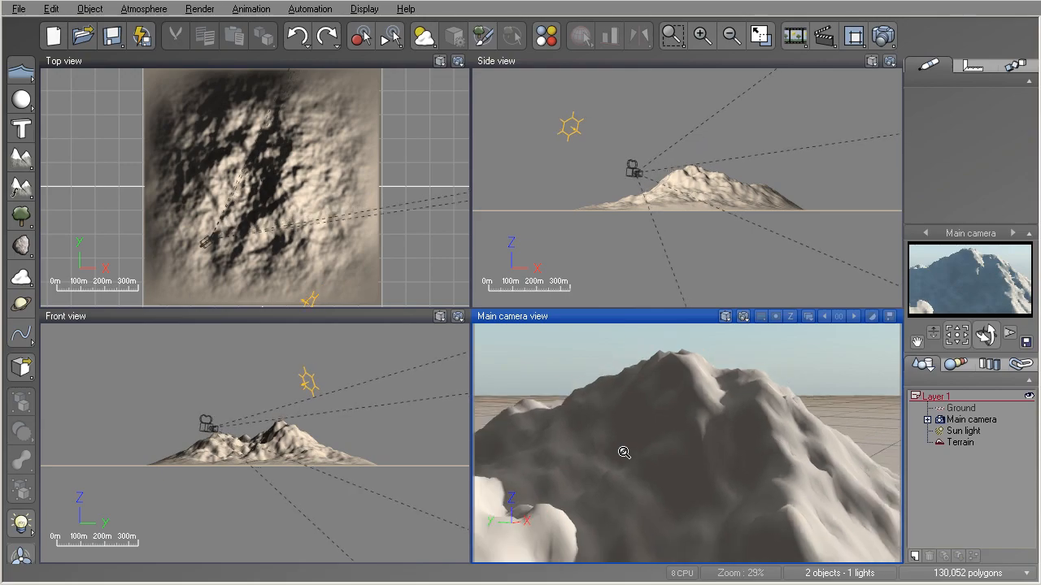
scroll(623, 453, down, 8)
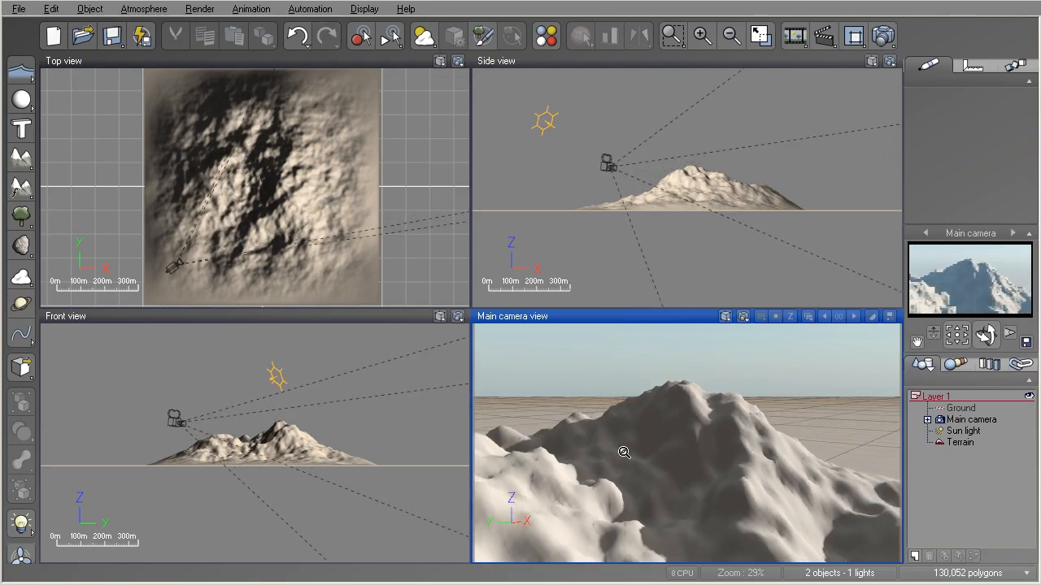
scroll(667, 423, down, 8)
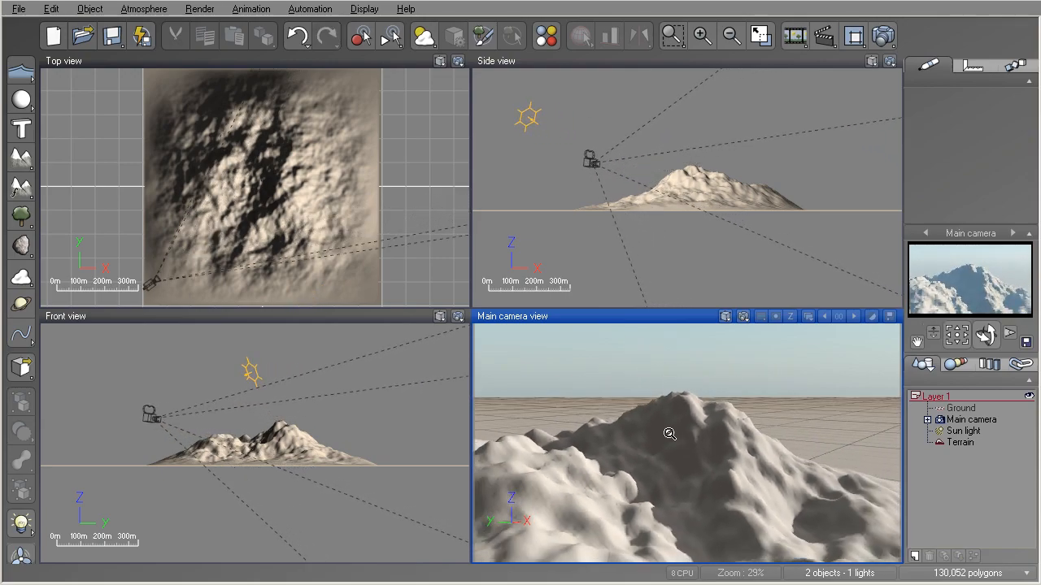
scroll(668, 434, down, 6)
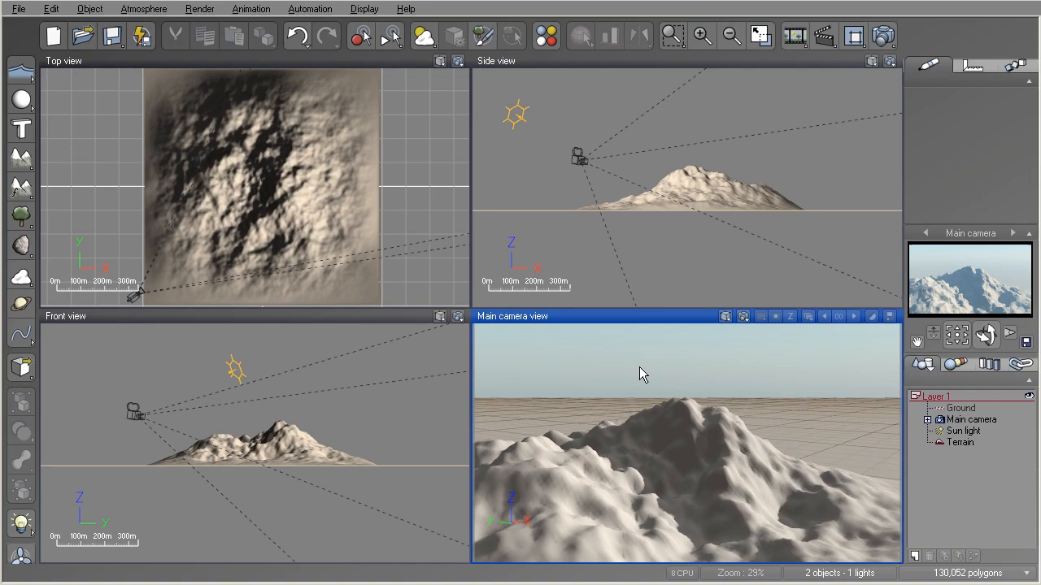
- Narrow the main camera's field of view and adjust its tilt to frame the peak against the horizon
ctrl+right_drag(637, 371, 613, 342)
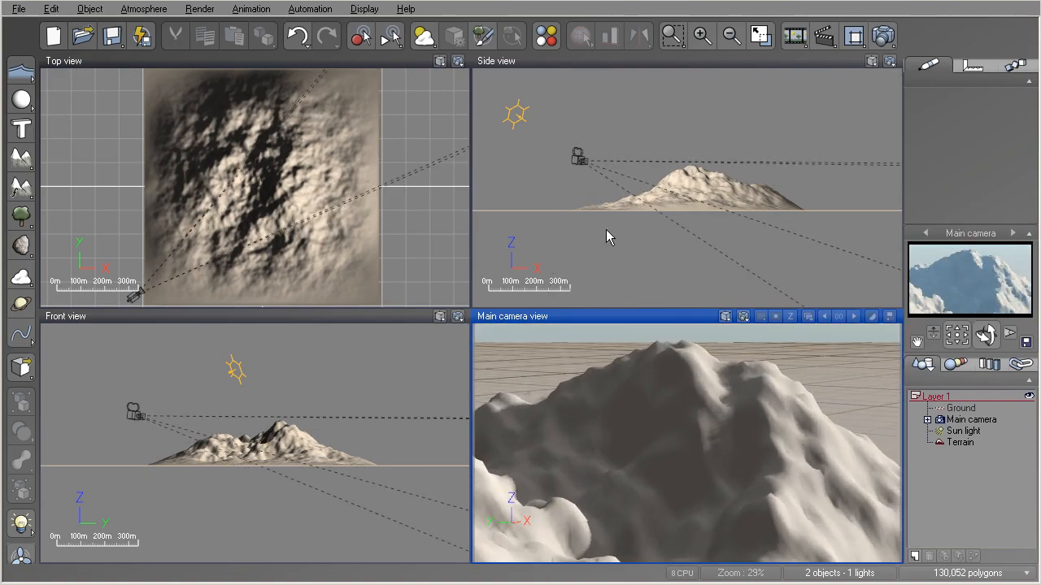
scroll(658, 353, down, 4)
scroll(662, 361, up, 3)
scroll(663, 363, down, 3)
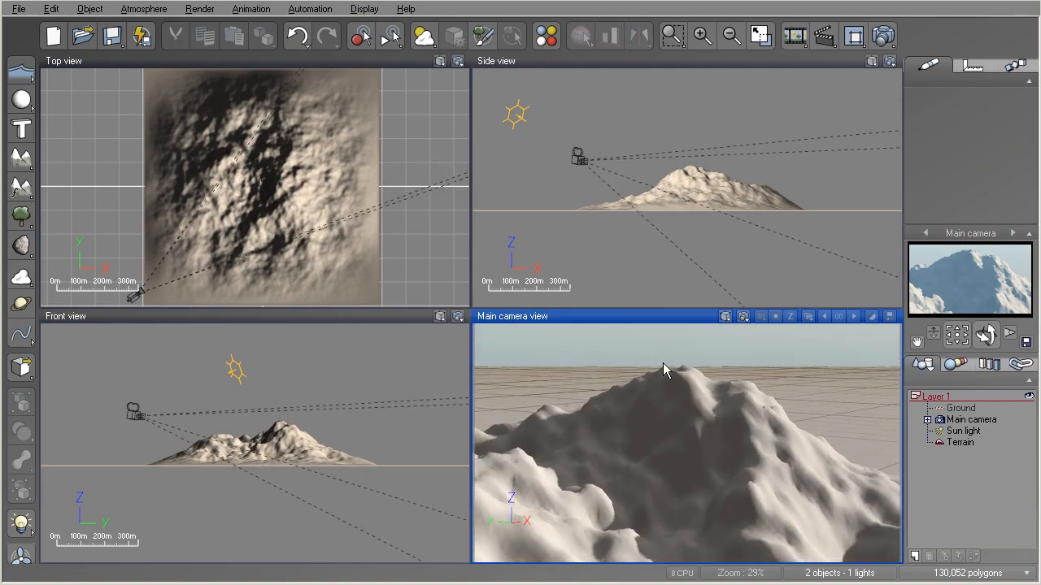
scroll(663, 368, down, 2)
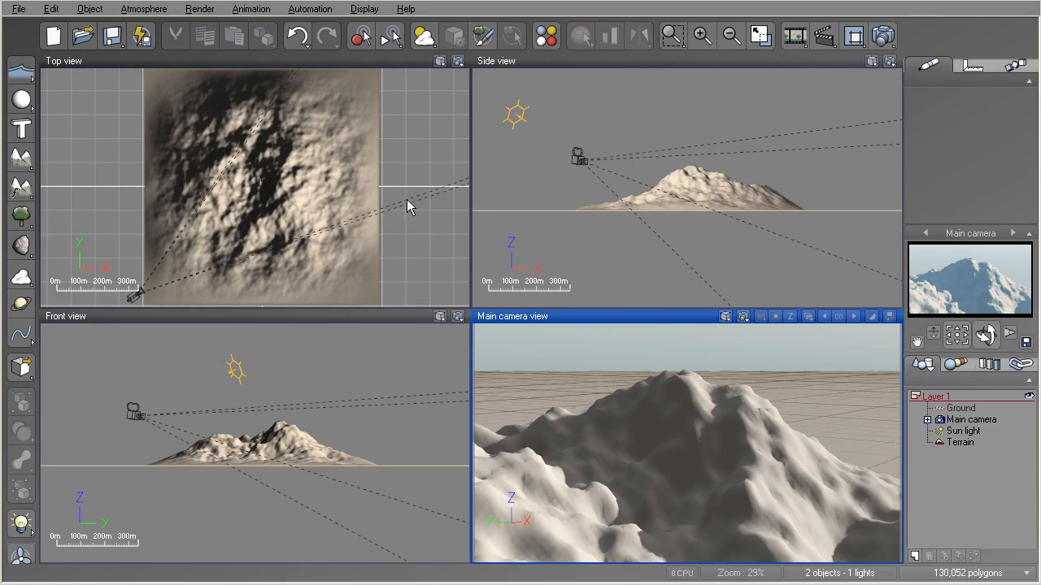
- Try different widths and heights for the four viewports and return the layout to an even 50% by 50% split
drag(472, 207, 184, 202)
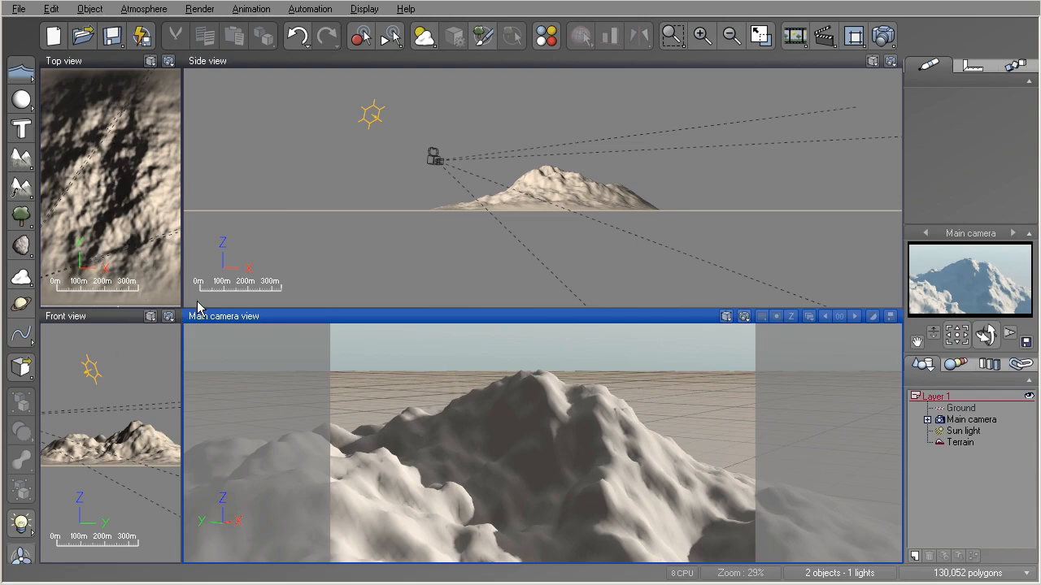
drag(180, 249, 771, 293)
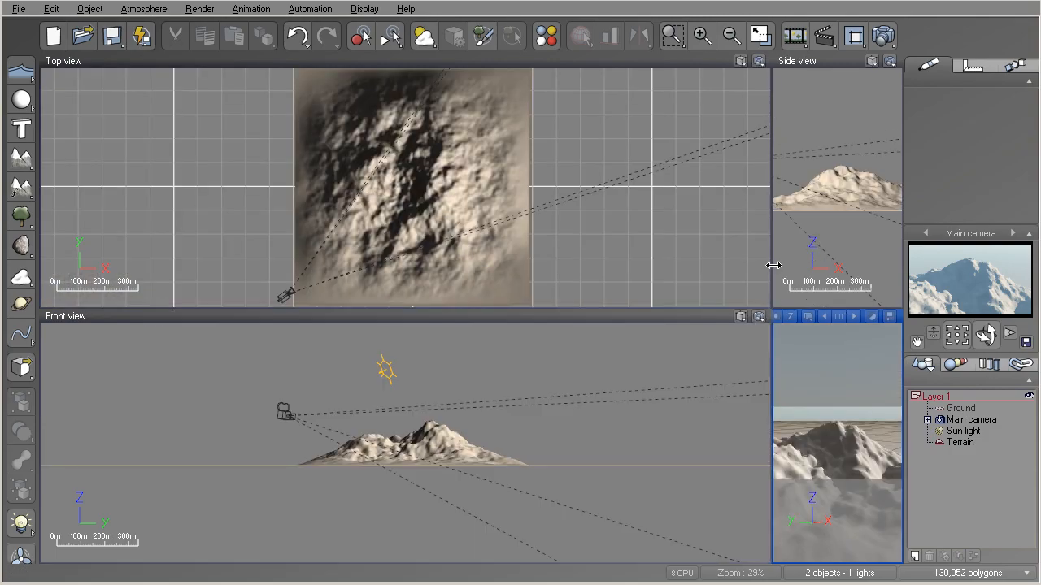
drag(773, 265, 435, 267)
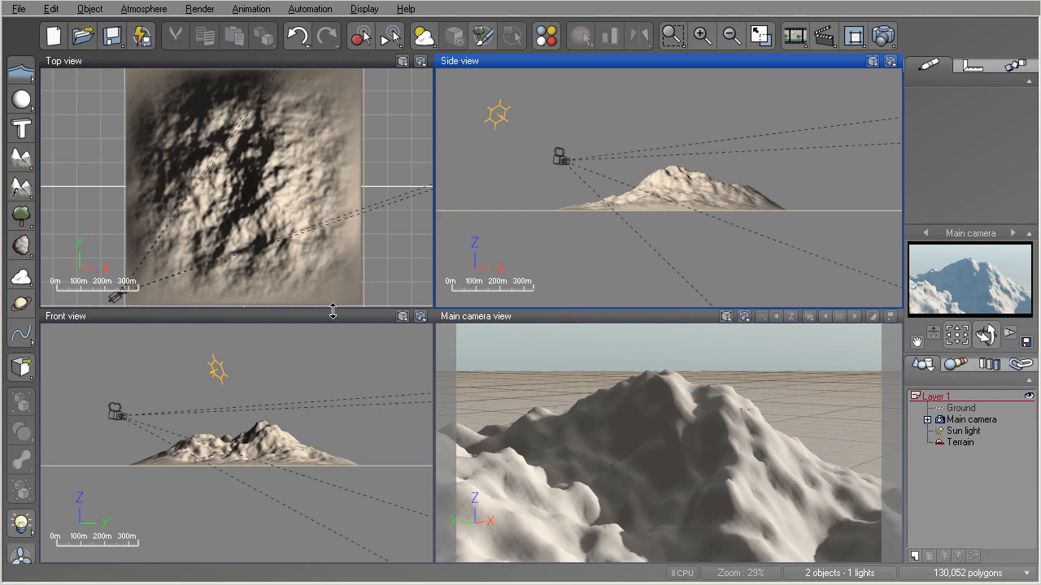
drag(337, 314, 332, 208)
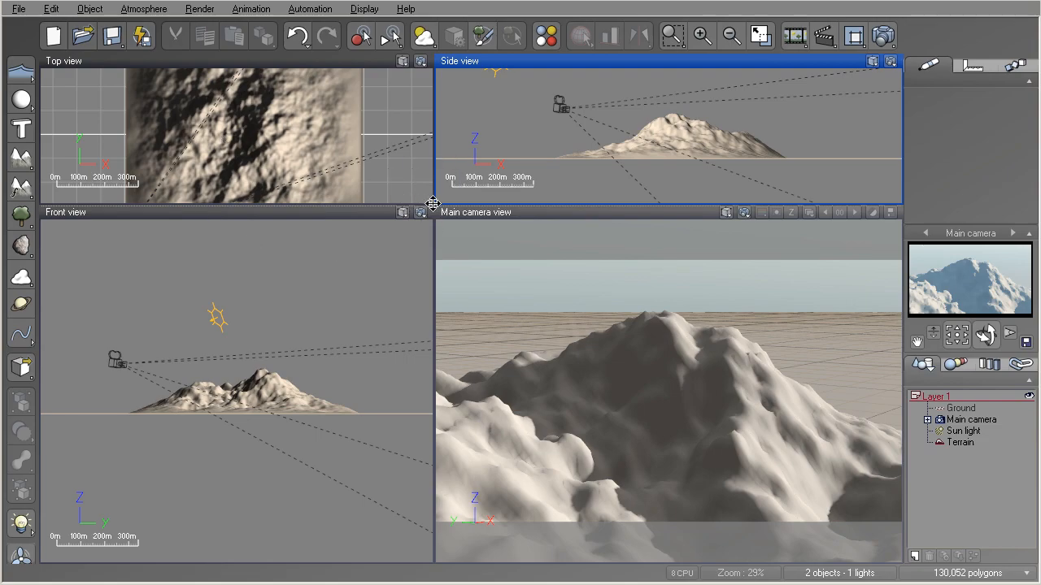
drag(432, 204, 262, 253)
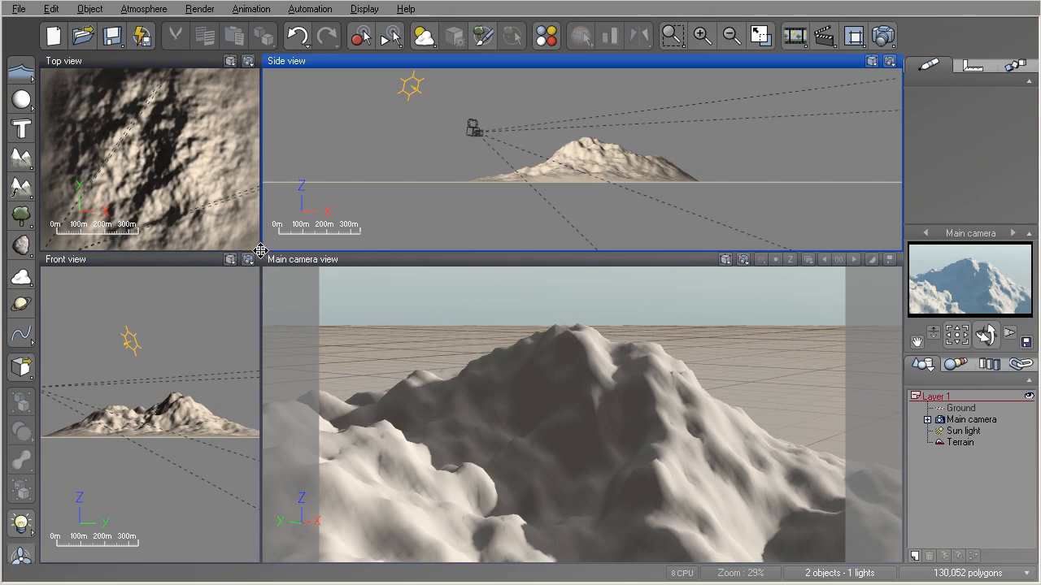
drag(260, 251, 475, 308)
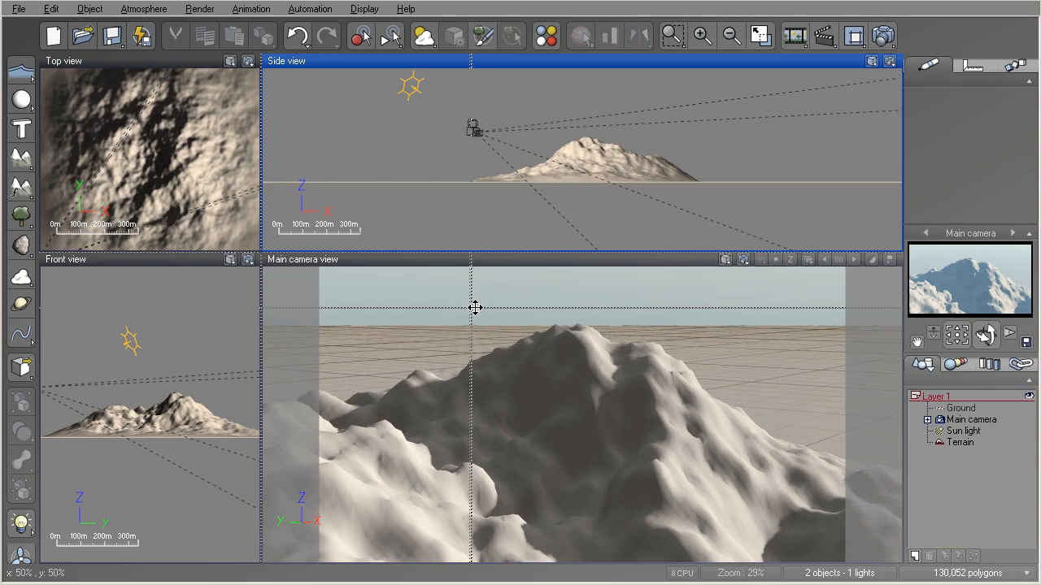
drag(475, 307, 472, 309)
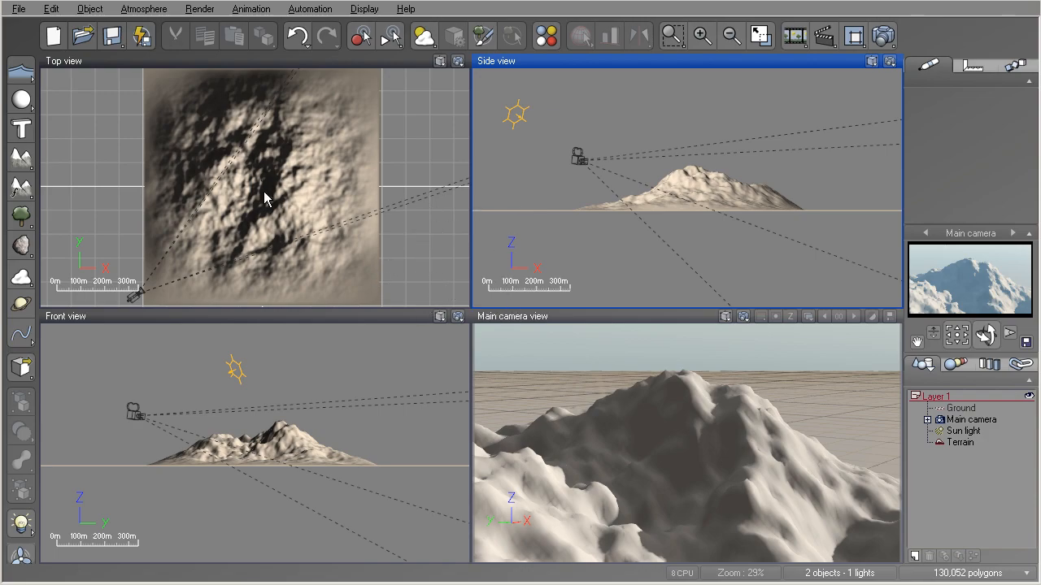
- Maximize the main camera view and the side view in turn, restoring the four-view layout after each
double_click(504, 317)
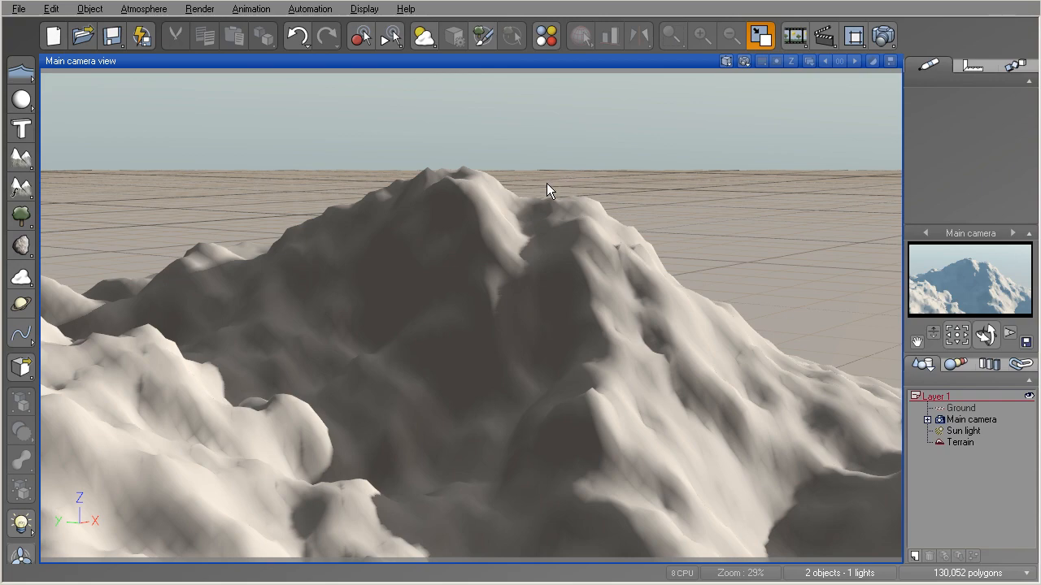
double_click(86, 61)
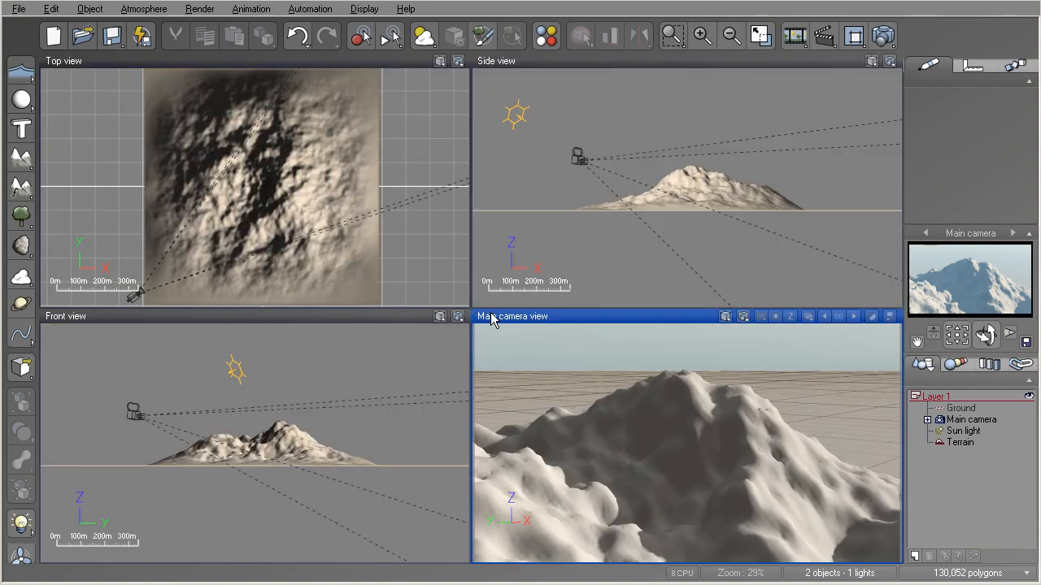
double_click(488, 63)
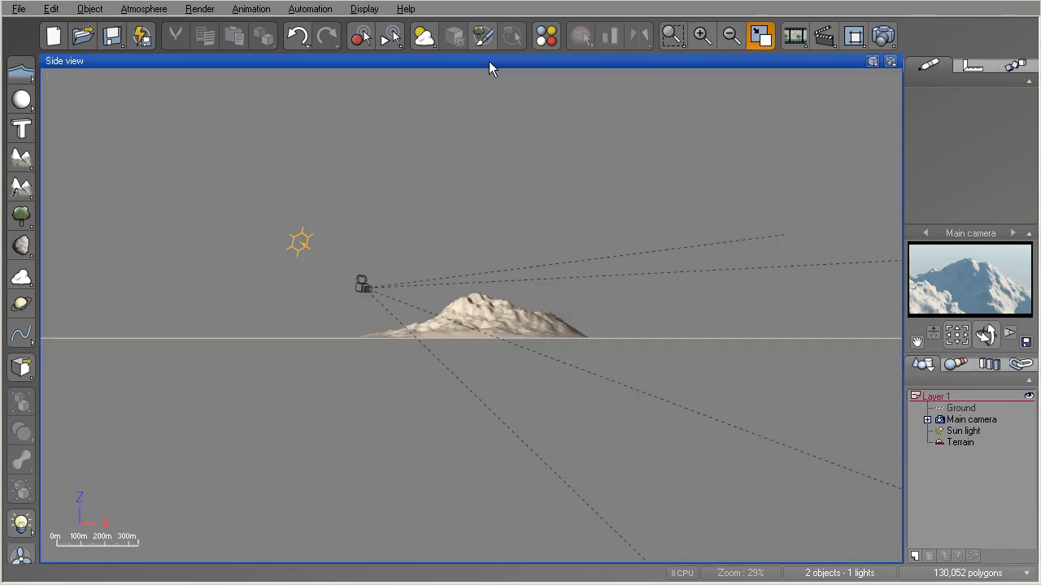
double_click(67, 62)
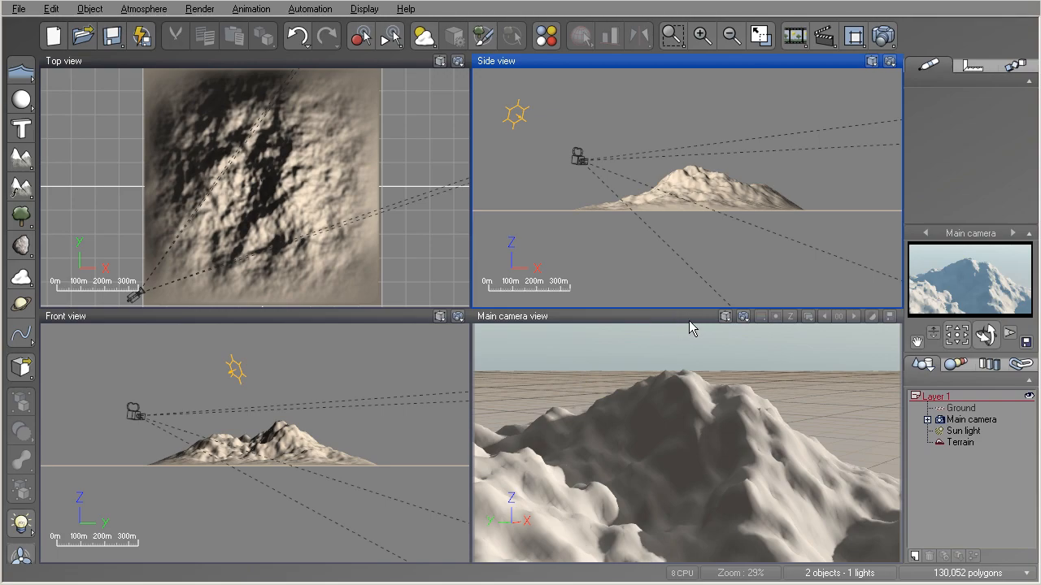
- Maximize and restore the main camera view with its display options and again with the global view toggle
click(725, 319)
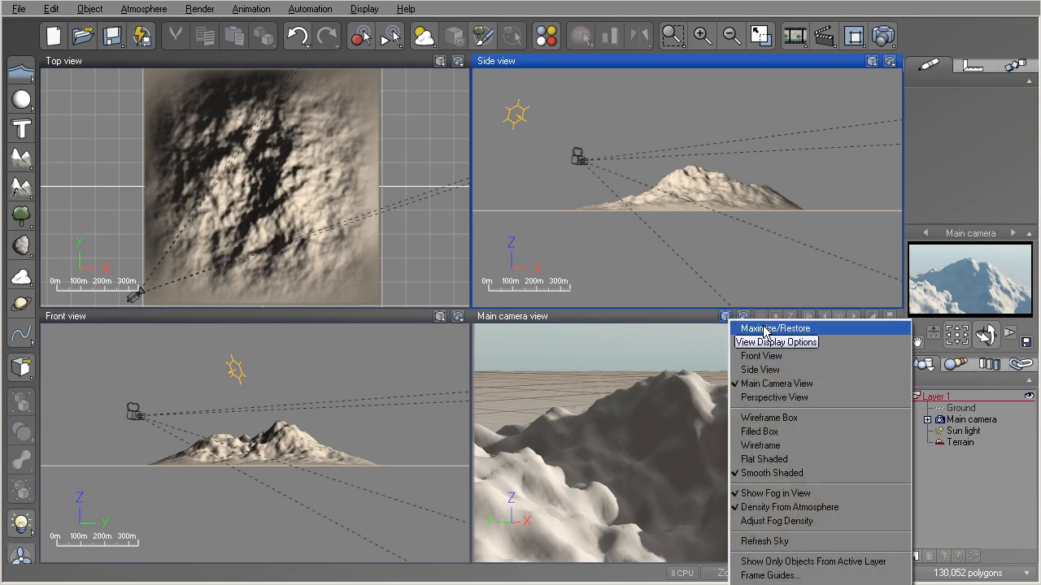
click(765, 329)
click(727, 61)
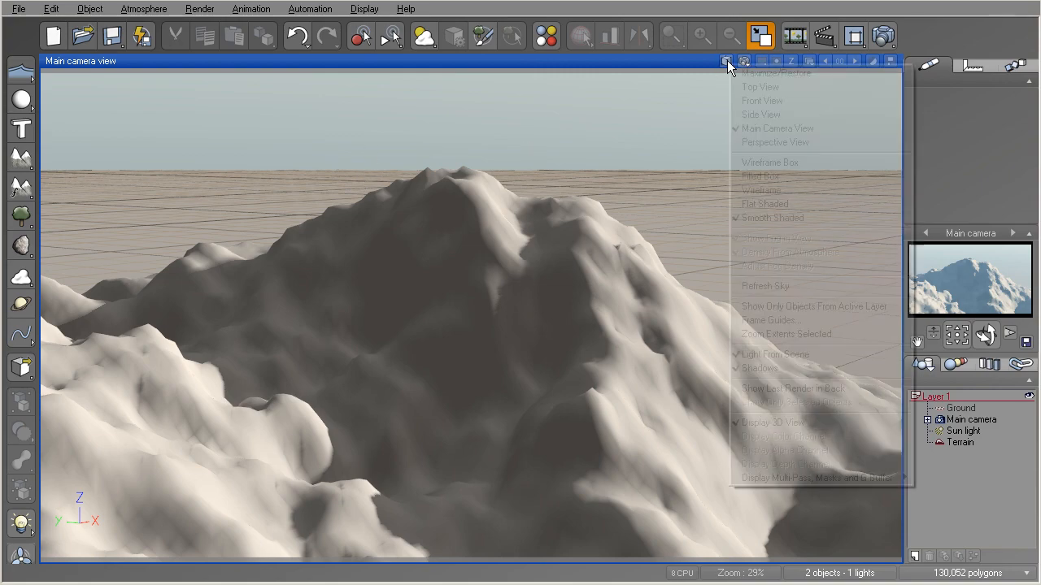
click(758, 73)
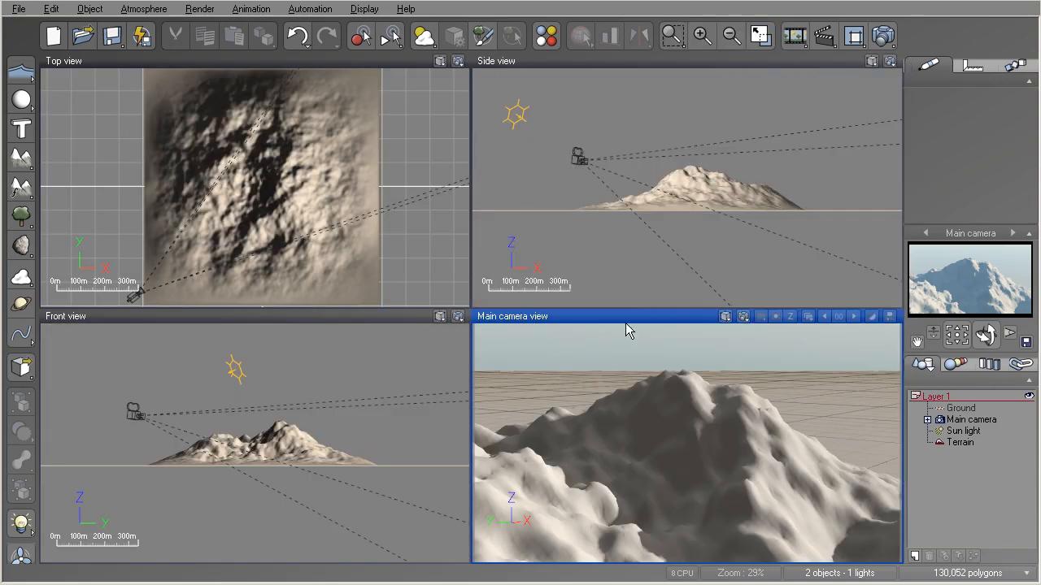
click(760, 38)
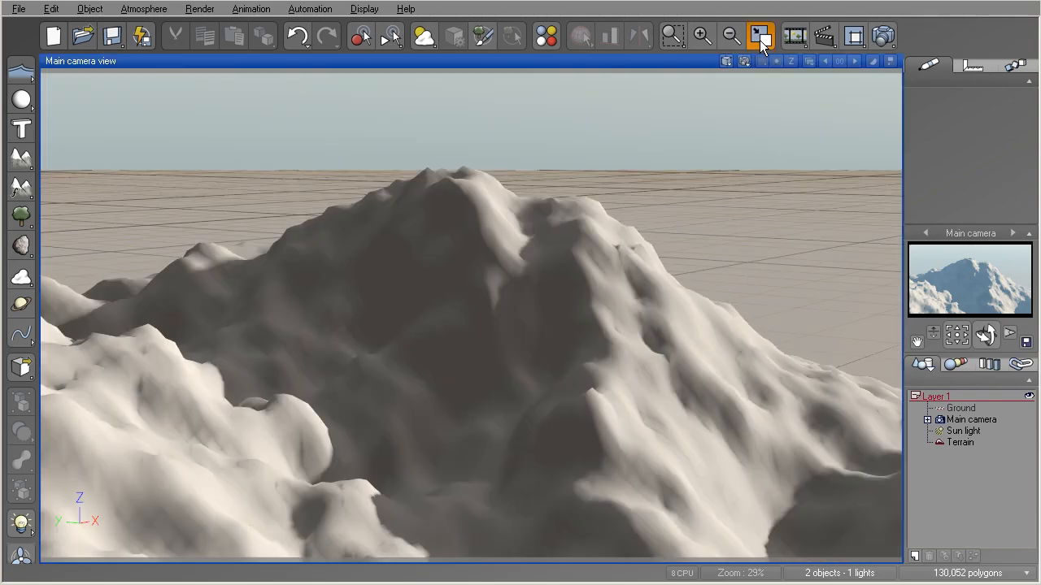
click(759, 37)
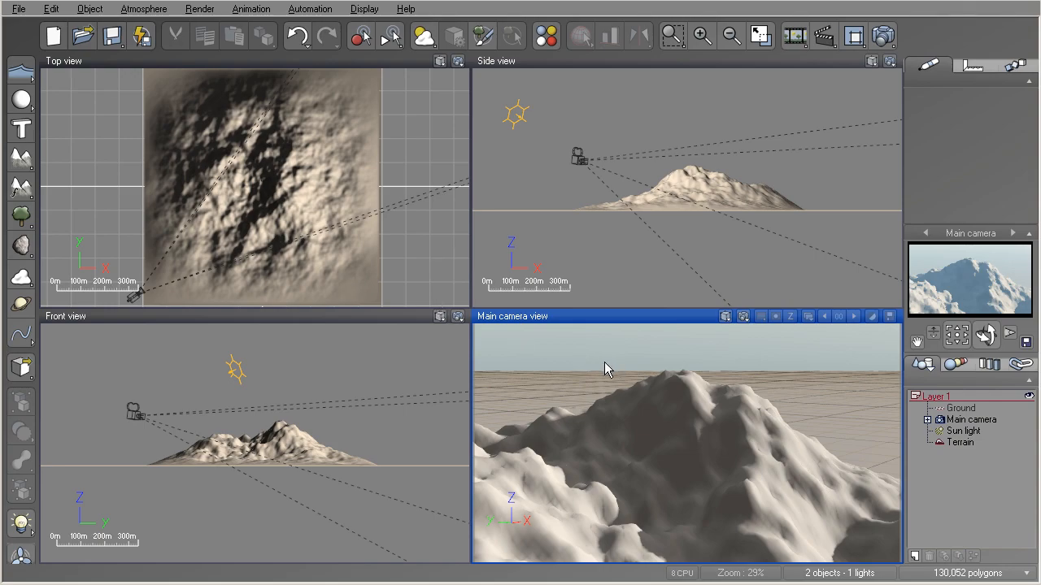
- Pan the top view far away from the terrain to an empty area of the grid
right_drag(341, 157, 217, 268)
right_drag(344, 180, 195, 306)
right_drag(370, 136, 213, 273)
right_drag(342, 102, 207, 294)
right_drag(366, 90, 200, 301)
right_drag(313, 112, 265, 268)
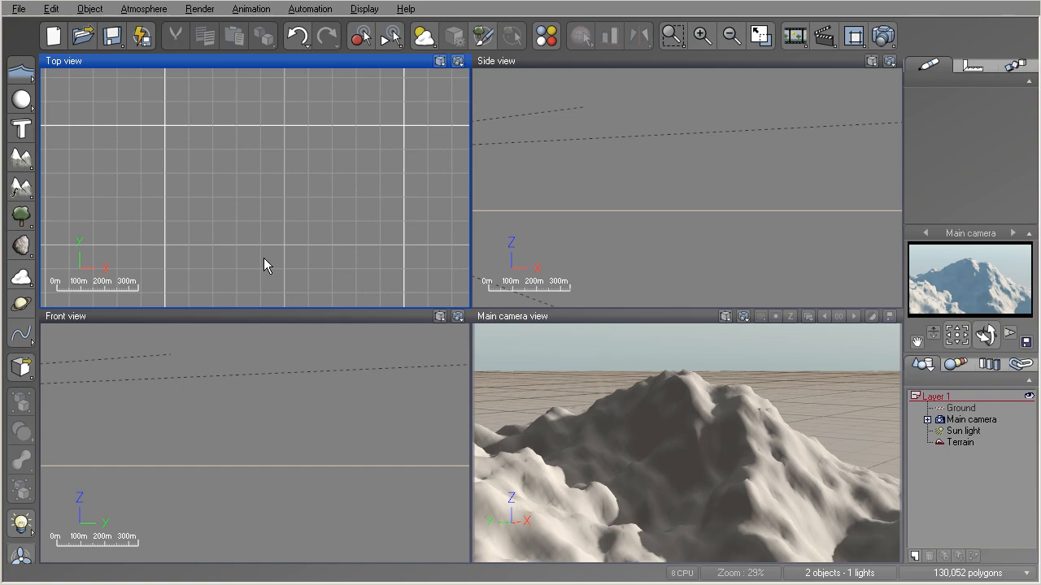
- Frame all scene objects from the top view, and frame only the selected terrain before clearing the selection
right_click(306, 186)
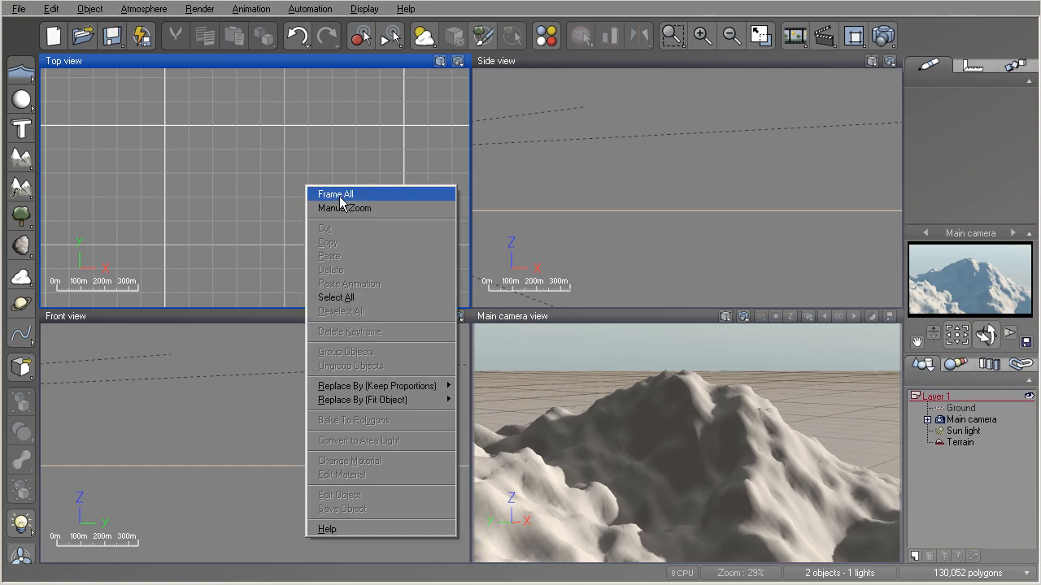
click(341, 199)
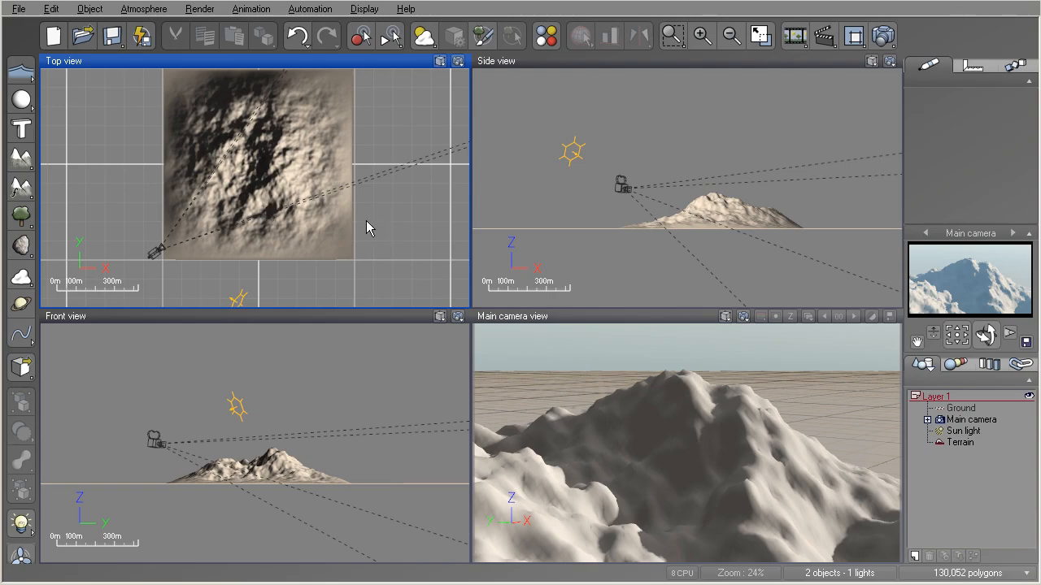
click(275, 162)
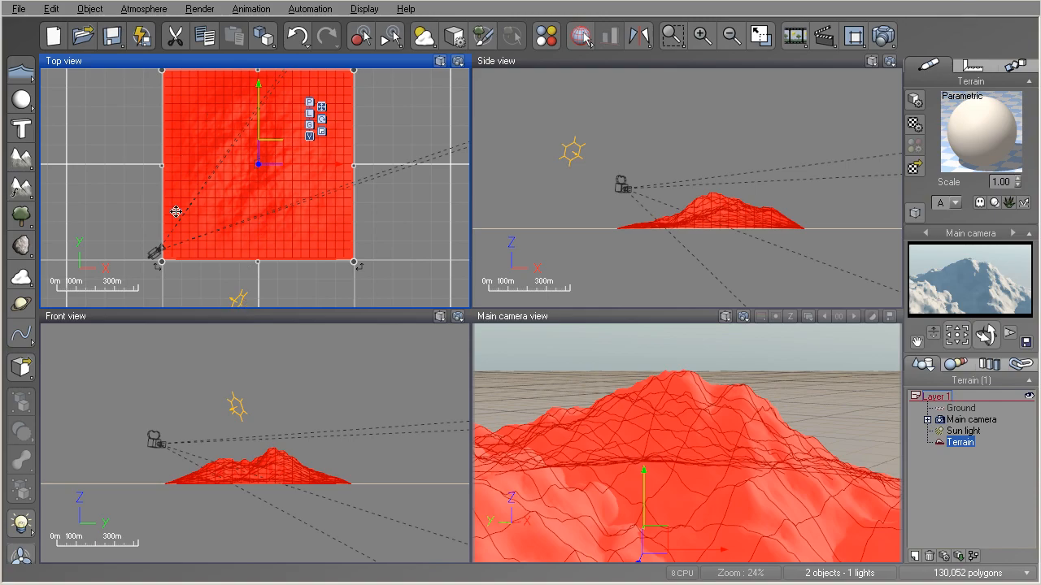
right_click(274, 175)
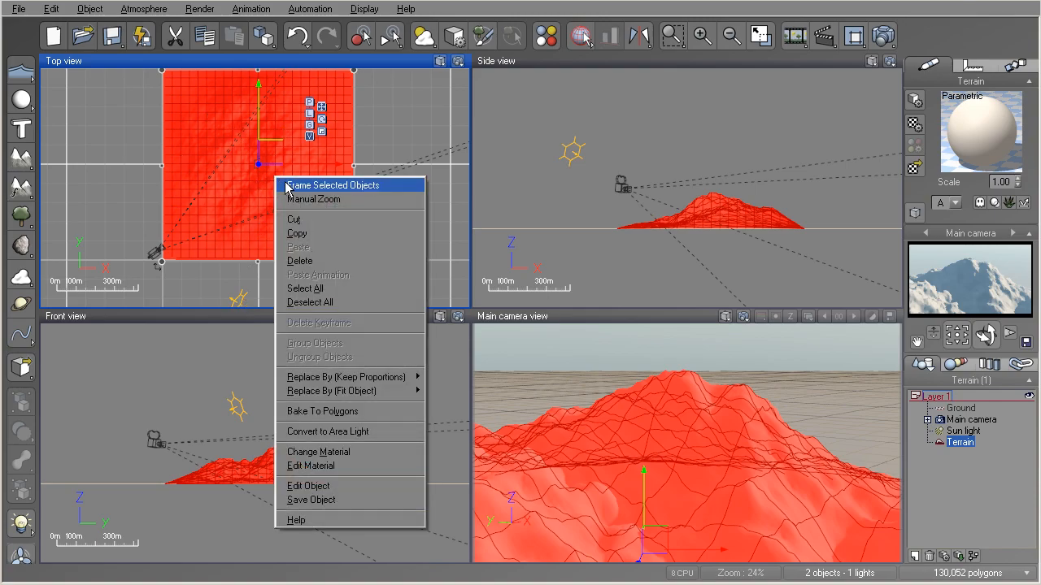
click(305, 188)
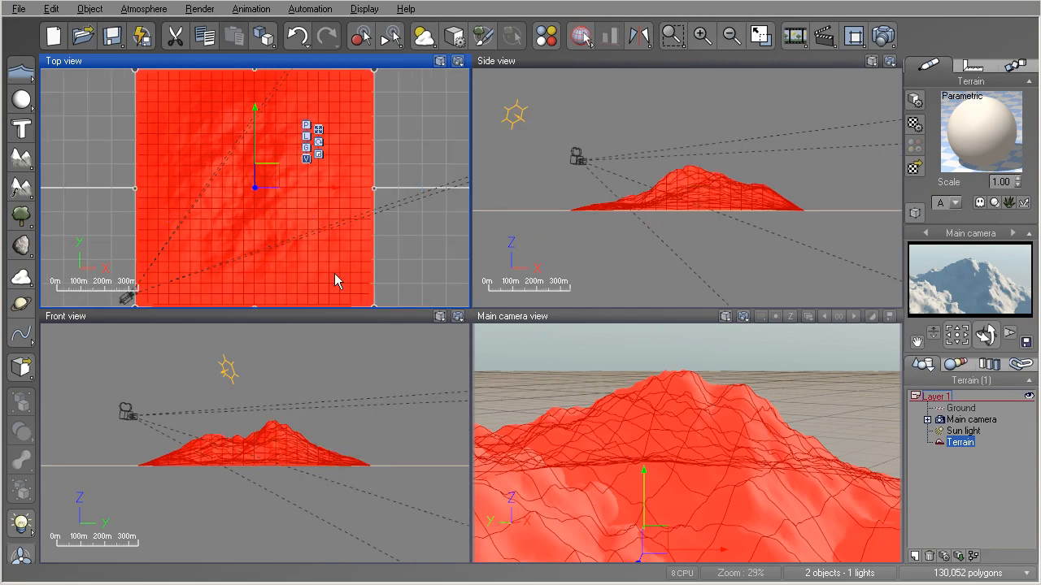
click(407, 370)
click(404, 366)
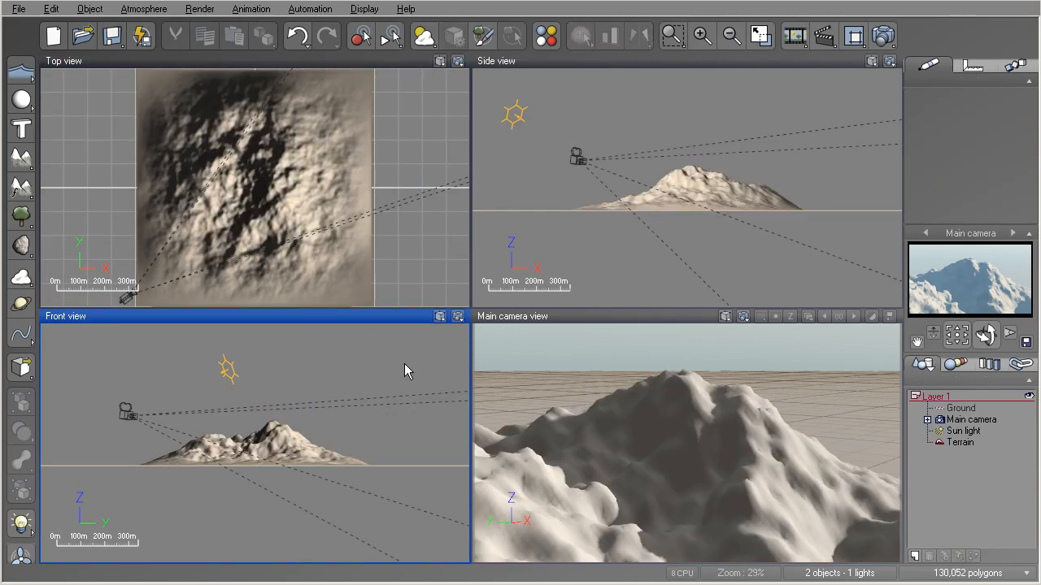